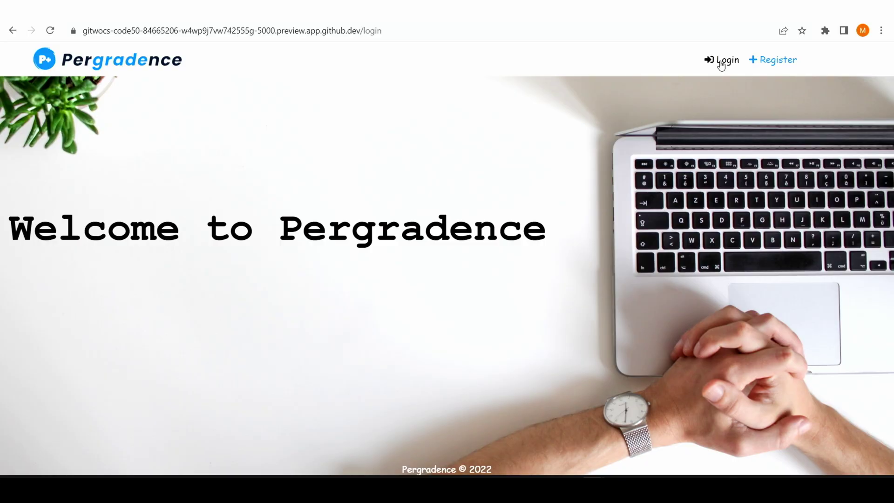
- Open the login form from the Login button in the Pergradence header
left_click(721, 61)
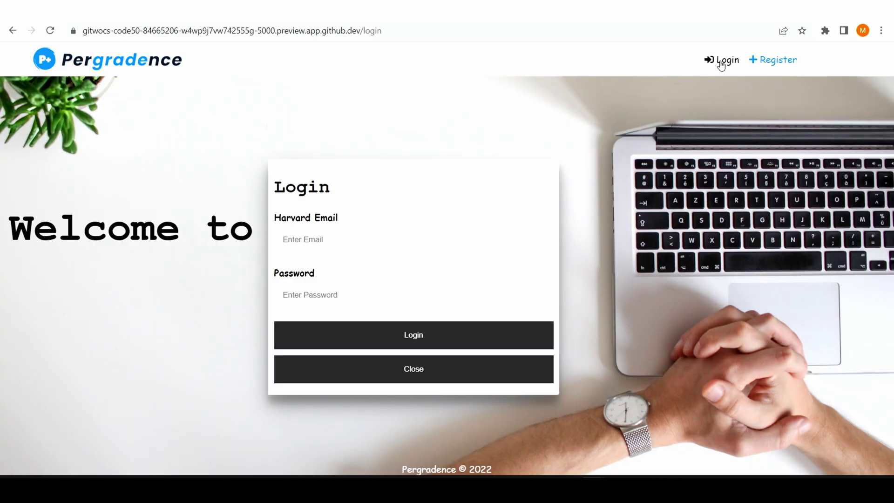
- Sign in with the TA's Harvard email address and password
left_click(470, 230)
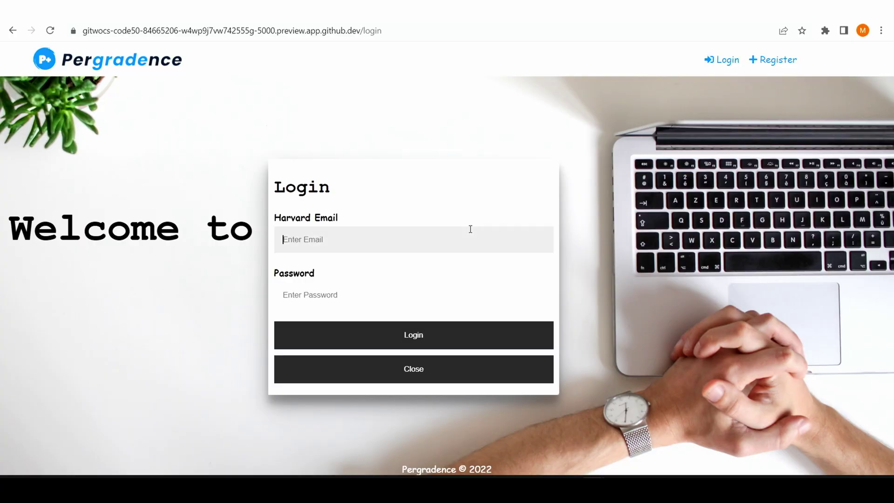
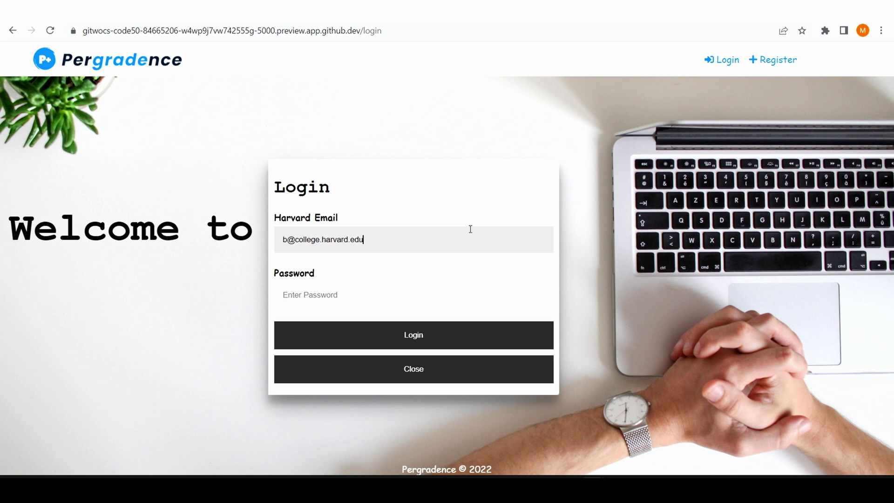
key("Tab")
key("Return")
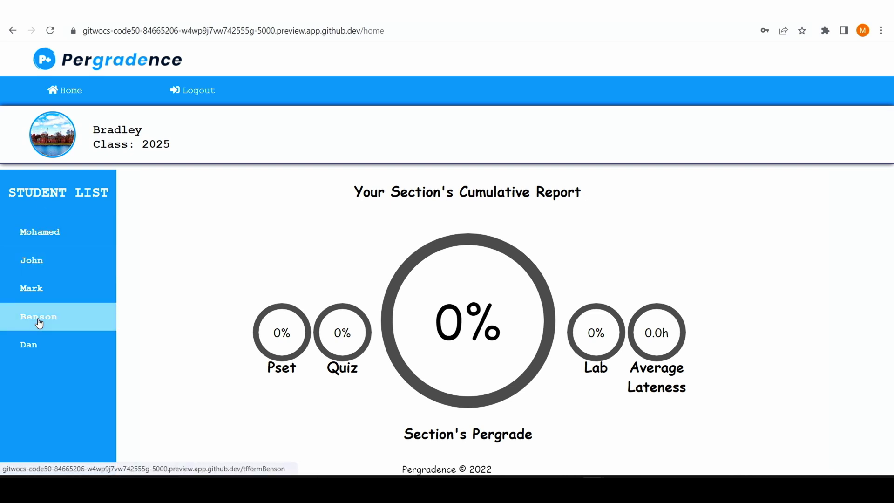
- Open the last student's score form and enter week 0 with problem set 4/5
left_click(32, 350)
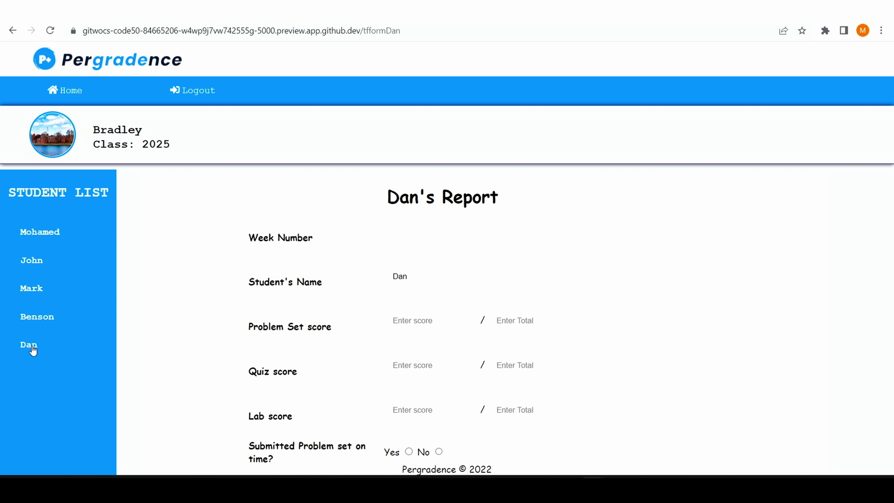
left_click(424, 242)
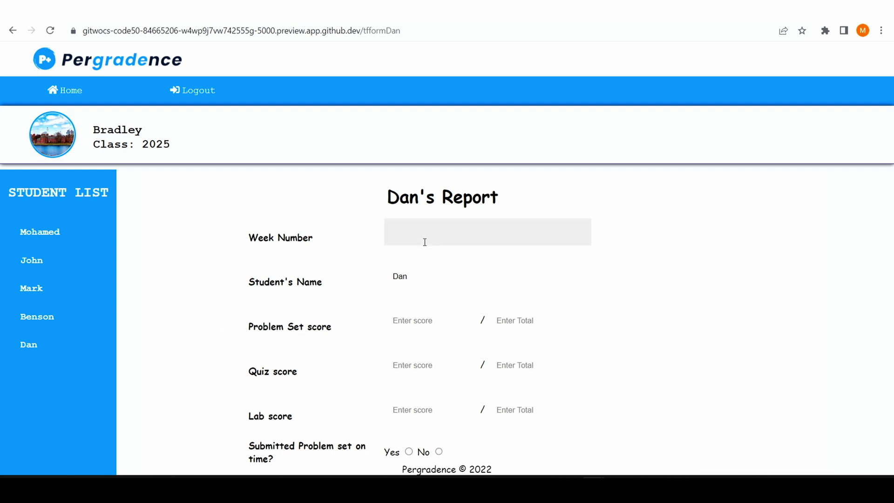
type("0")
left_click(411, 318)
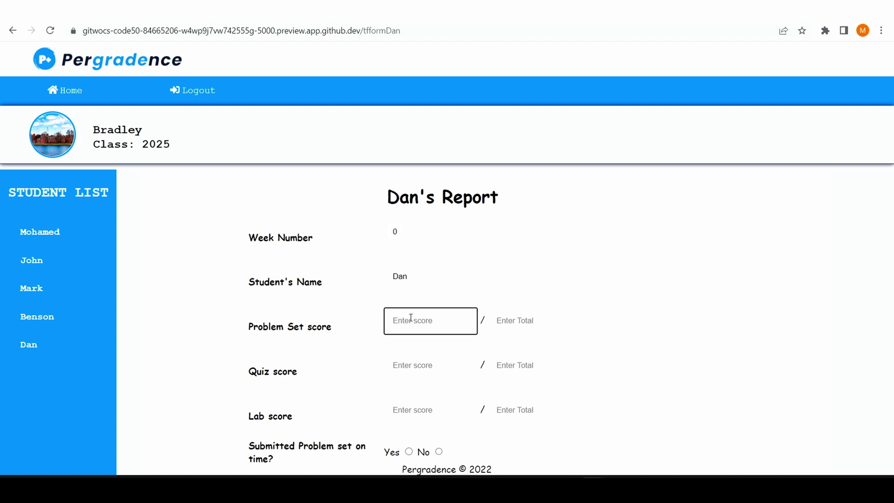
type("4")
key("Tab")
type("5")
- Enter quiz score 3/5 and lab score 5/5
key("Tab")
type("3")
key("Tab")
type("5")
key("Tab")
type("4")
key("BackSpace")
type("5")
key("Tab")
type("5")
- Mark the problem set not on time, 2 hours 30 minutes late, and submit the scores
scroll(411, 318, "down", 3)
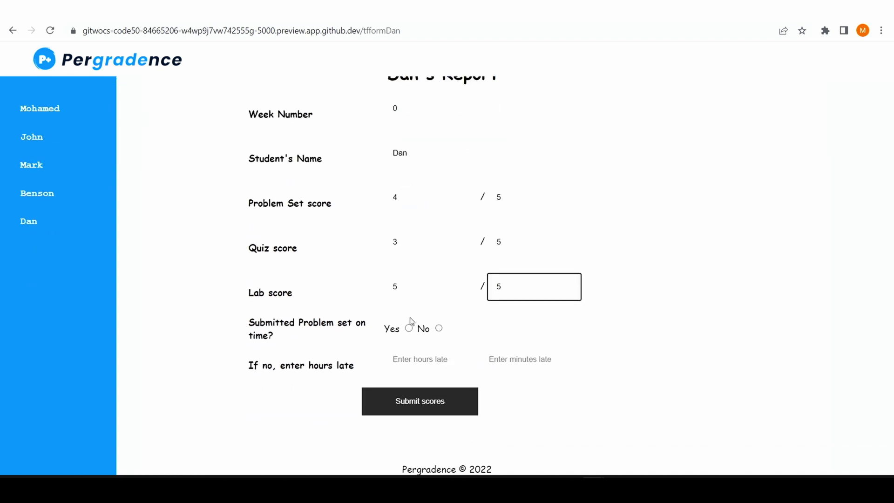
left_click(439, 329)
left_click(445, 358)
type("2")
left_click(497, 361)
type("30")
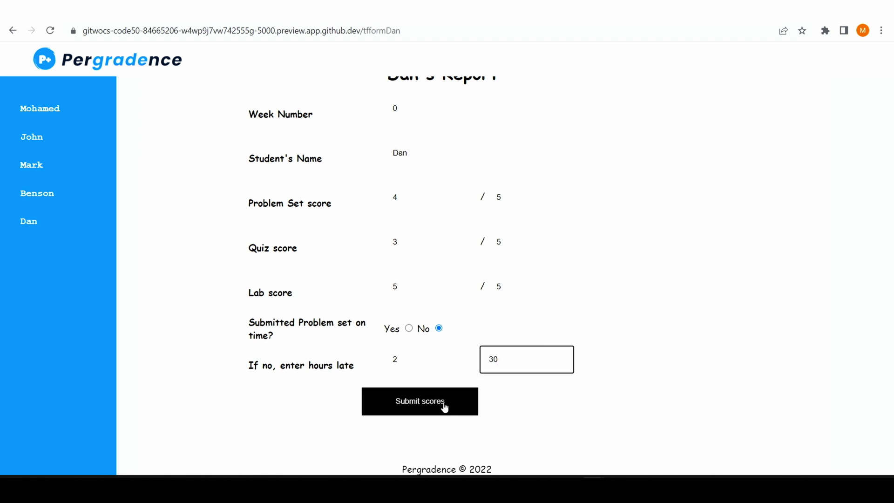
left_click(446, 407)
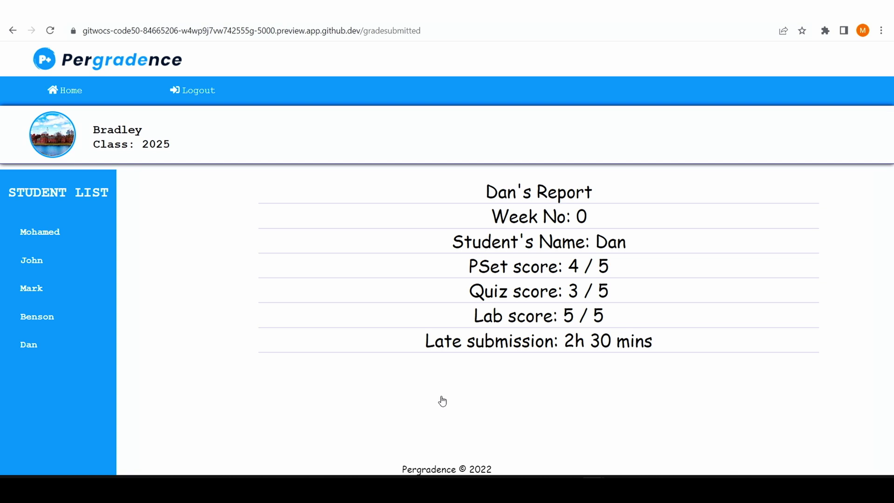
- Reopen the student's form, then go Home to the 69% cumulative report
left_click(30, 346)
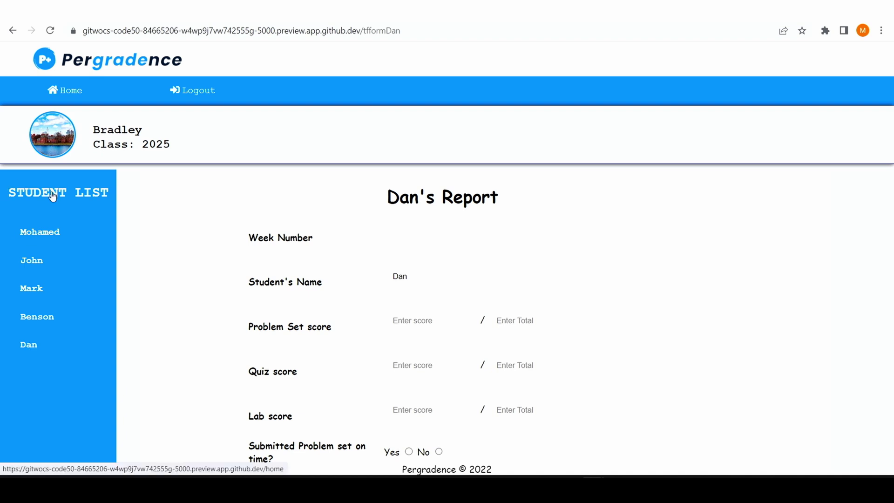
left_click(70, 90)
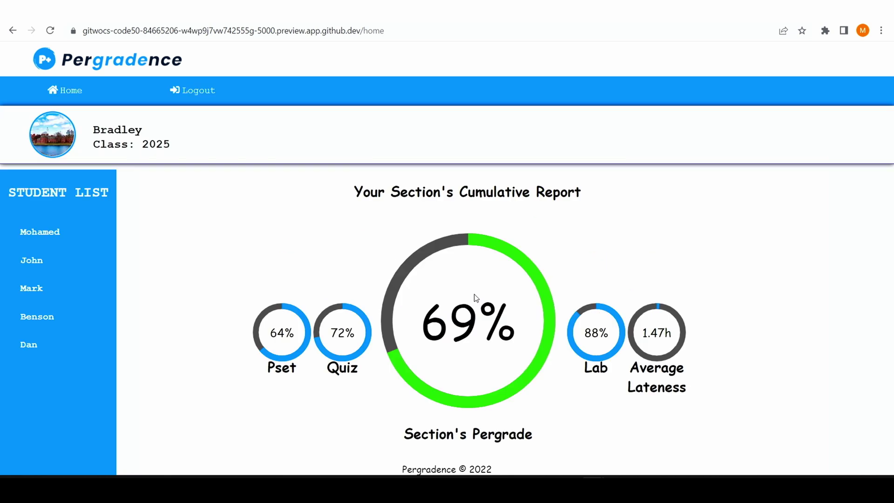
left_click(131, 146)
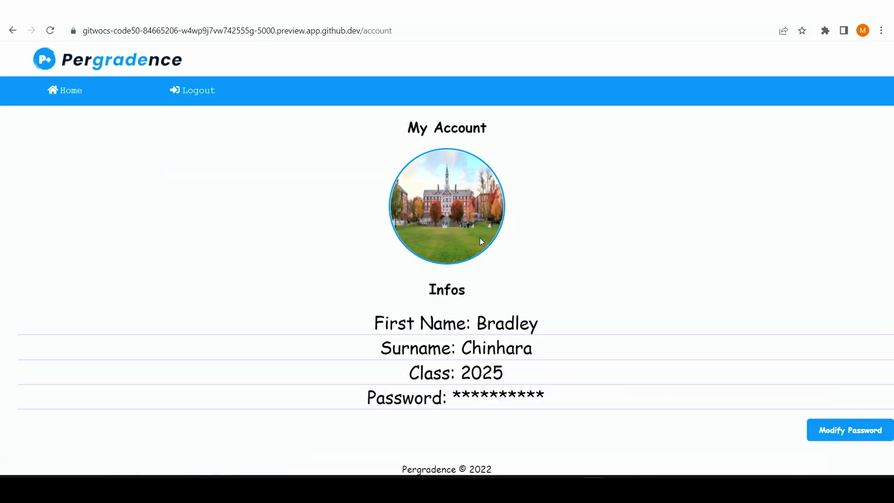
left_click(839, 427)
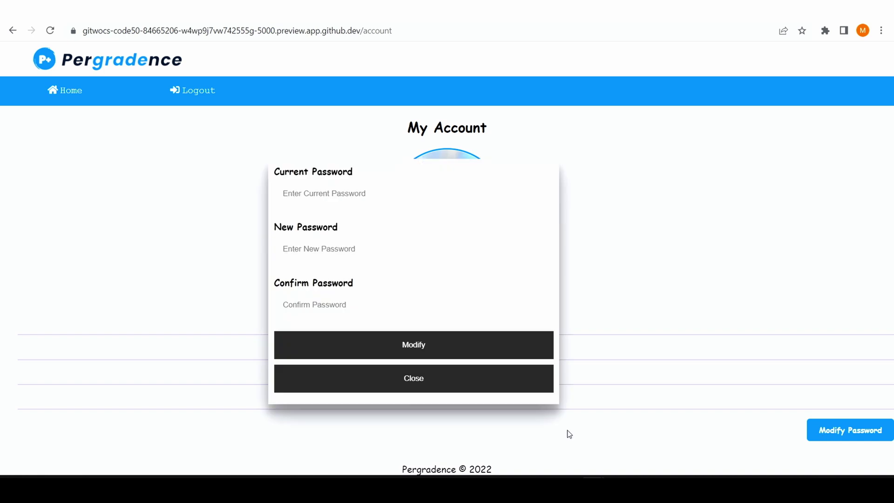
left_click(442, 383)
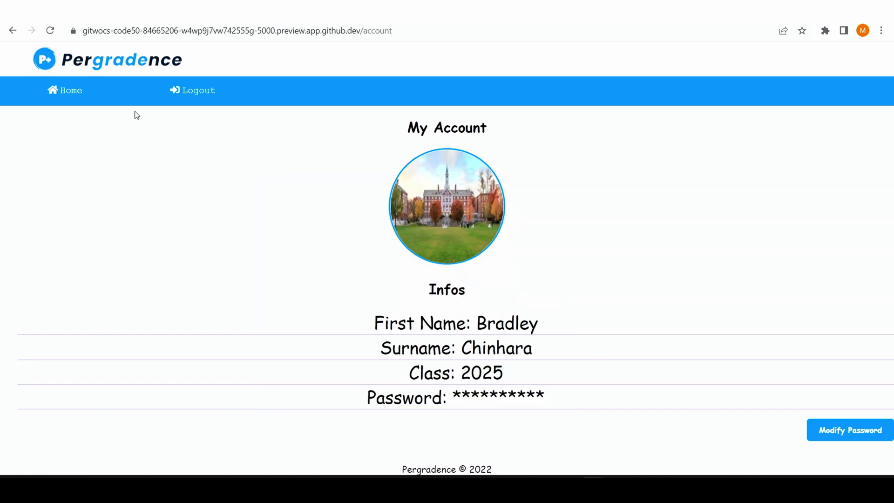
left_click(71, 89)
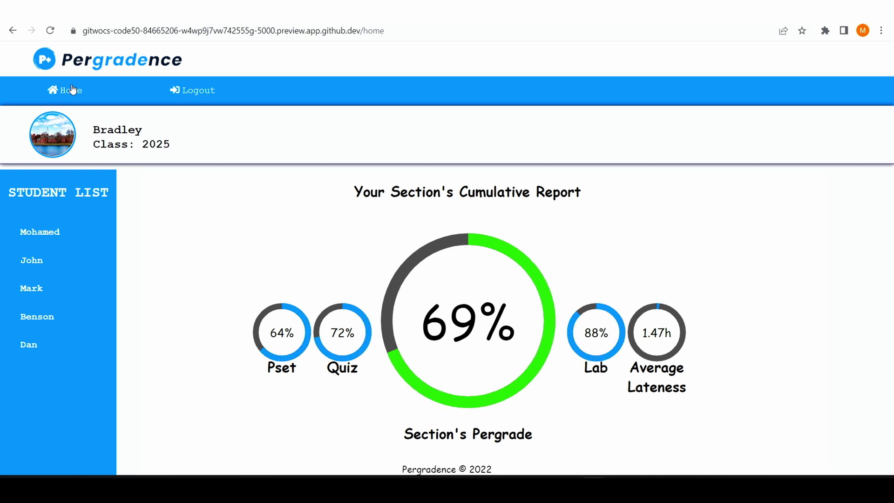
- Log out of the TA account and log in with the student's Harvard email and password
left_click(213, 91)
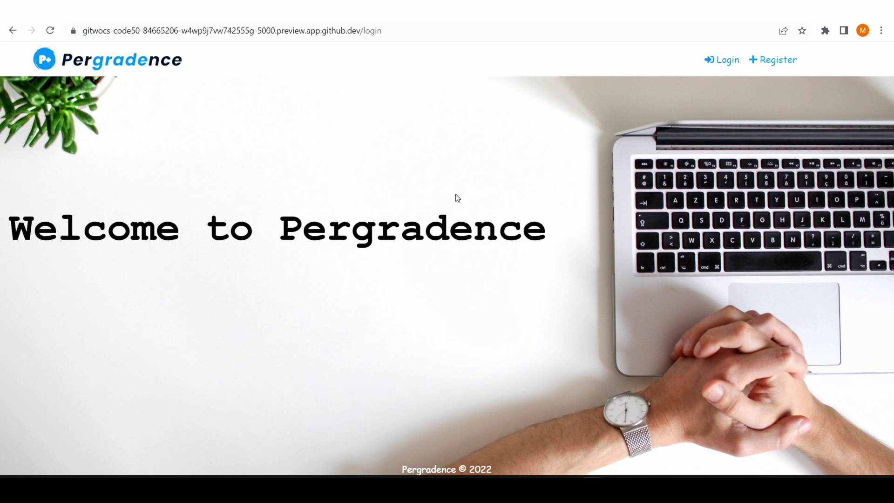
left_click(724, 60)
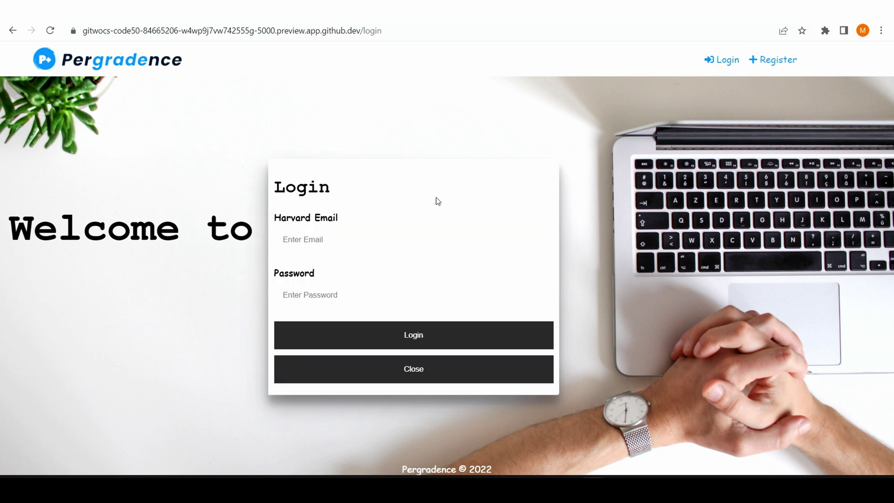
left_click(373, 237)
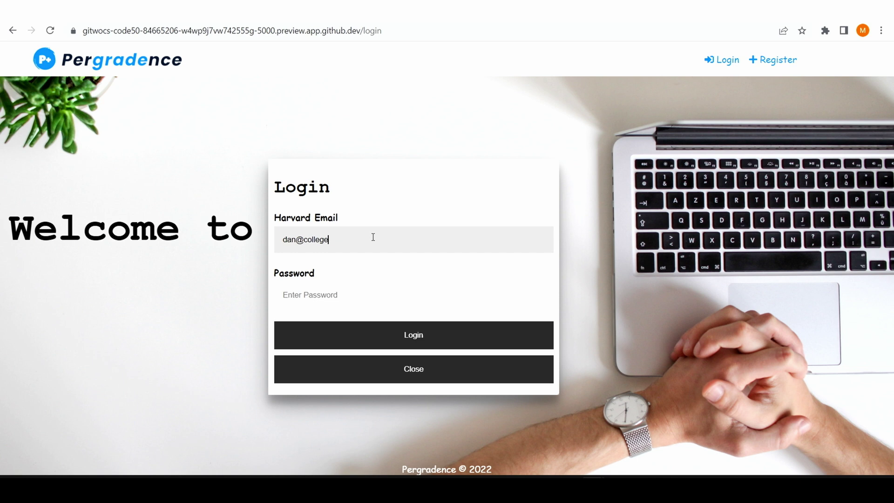
key("Tab")
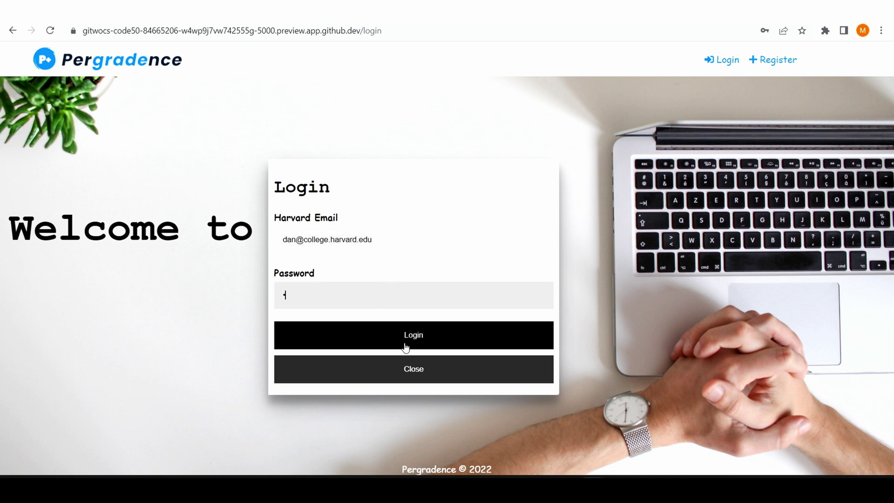
left_click(417, 343)
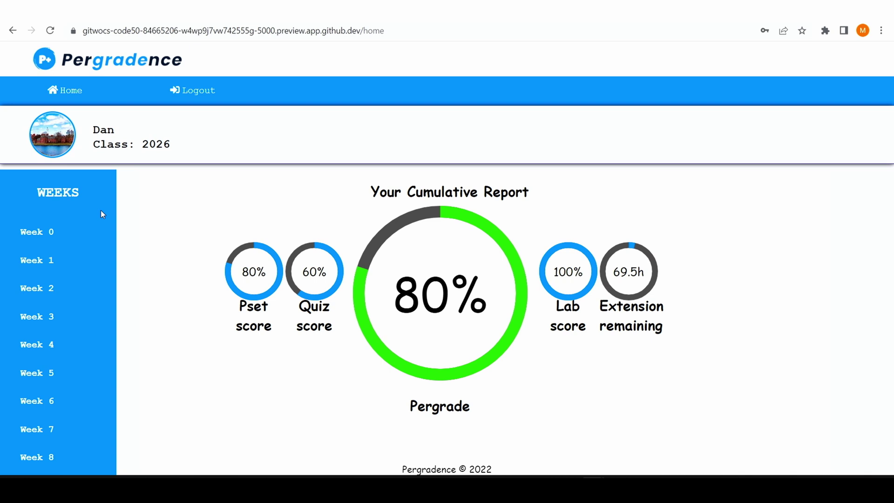
- Browse the week 0 and week 6 reports, then open the student's My Account page
left_click(33, 234)
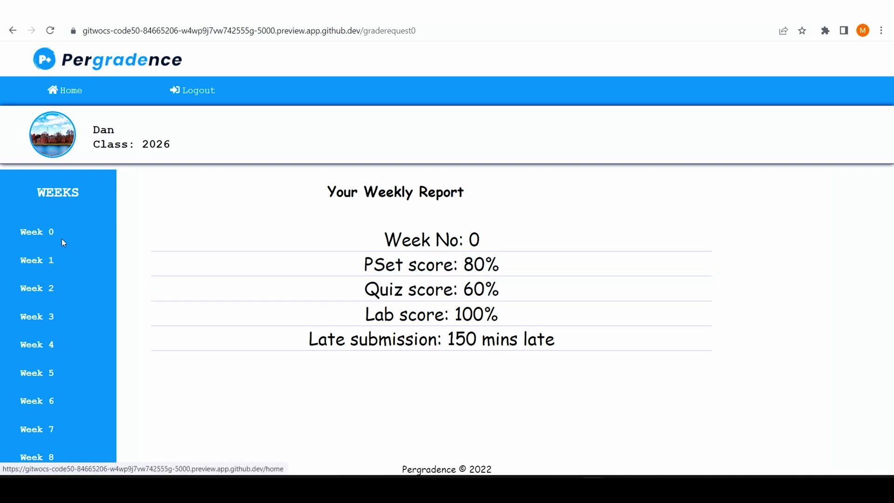
left_click(43, 410)
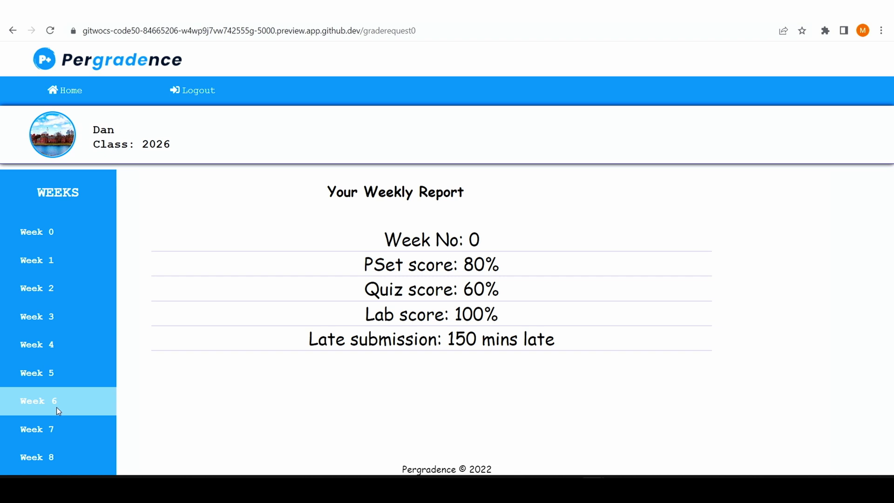
left_click(41, 407)
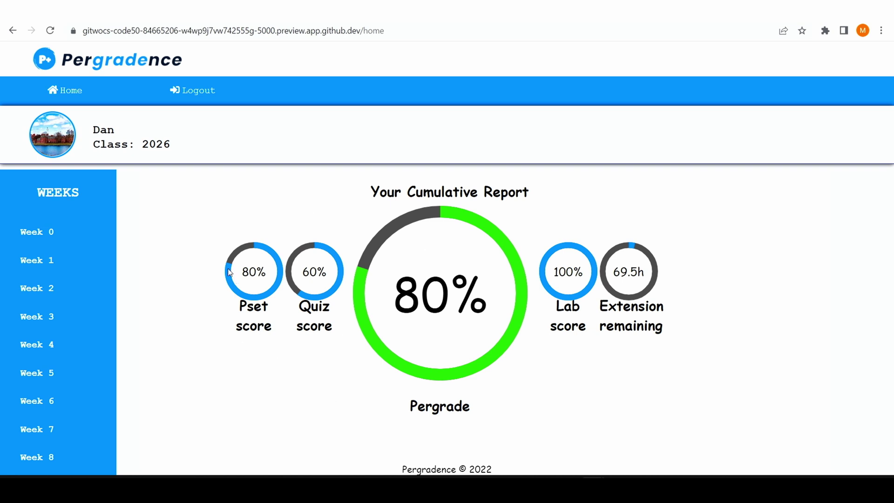
left_click(103, 129)
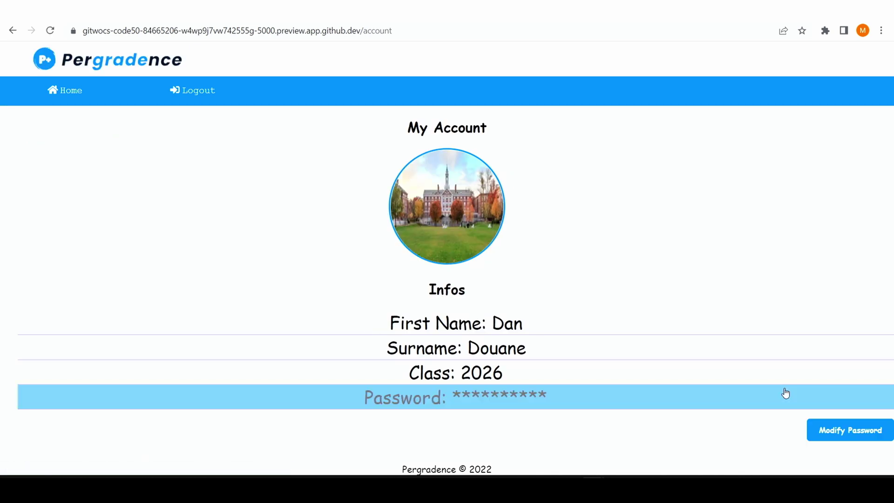
- Open and close the password change form, then go Home to the 80% cumulative report
left_click(849, 438)
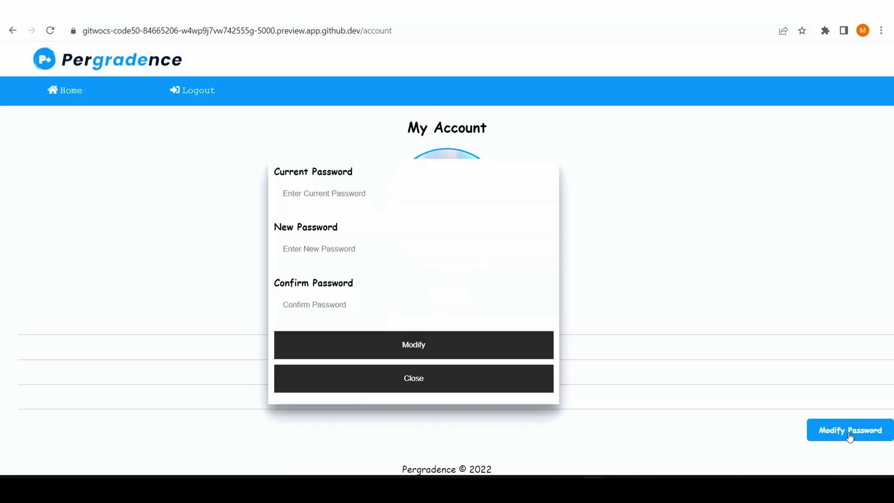
left_click(521, 379)
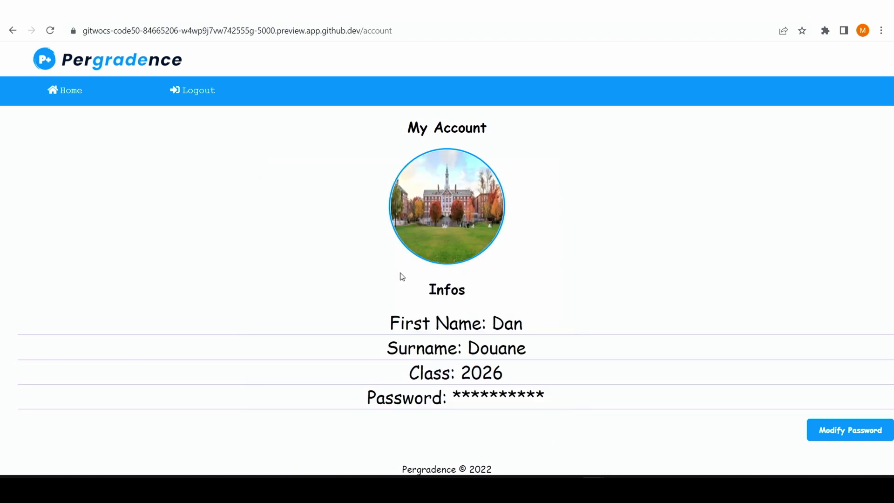
left_click(61, 95)
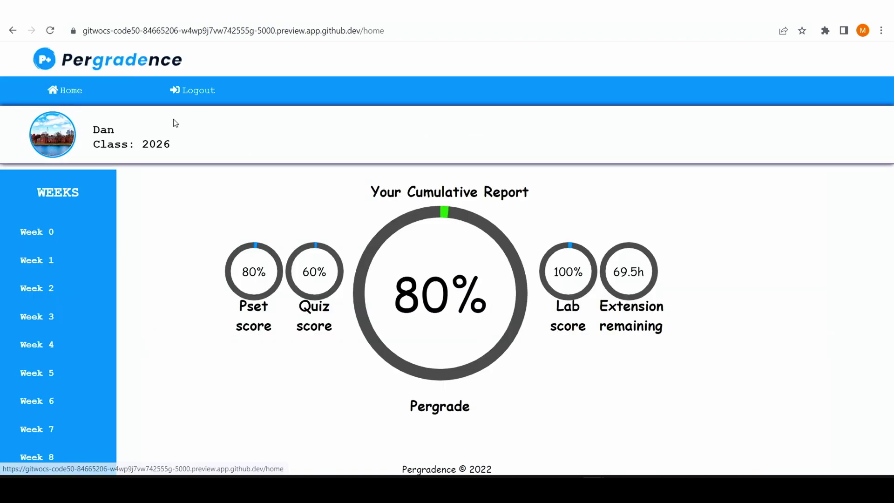
scroll(295, 335, "down", 3)
scroll(298, 349, "up", 1)
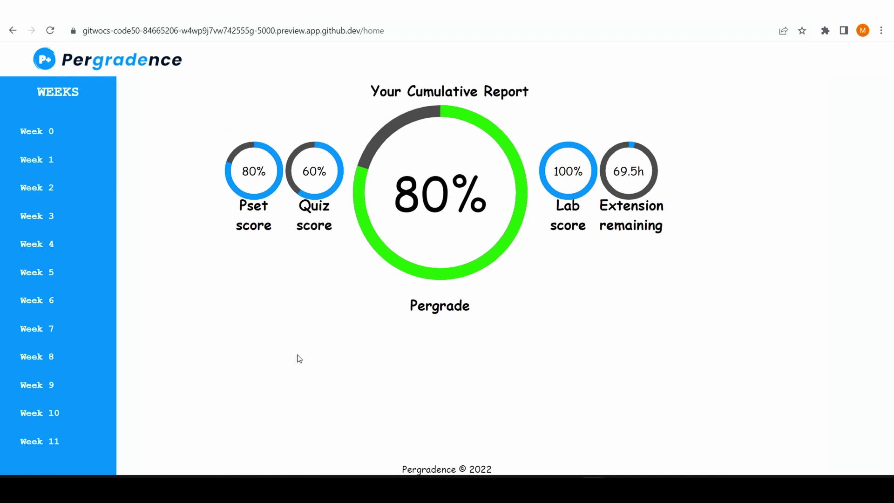
scroll(298, 359, "up", 2)
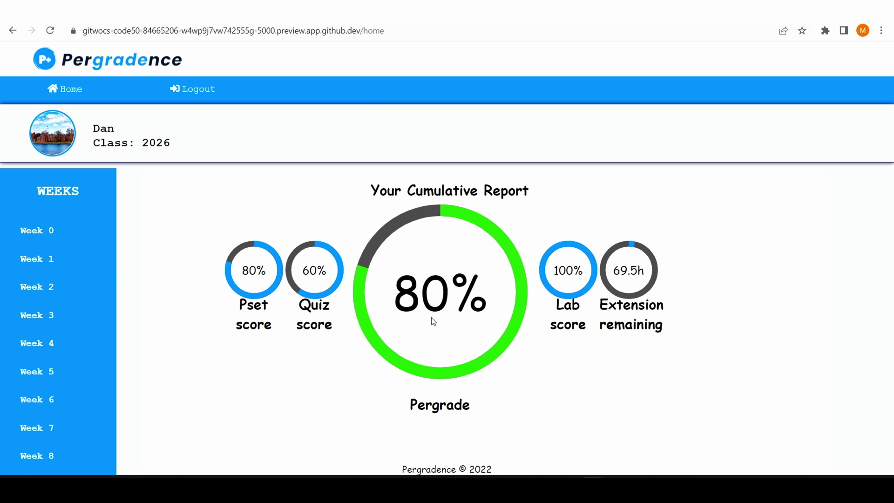
scroll(433, 321, "down", 3)
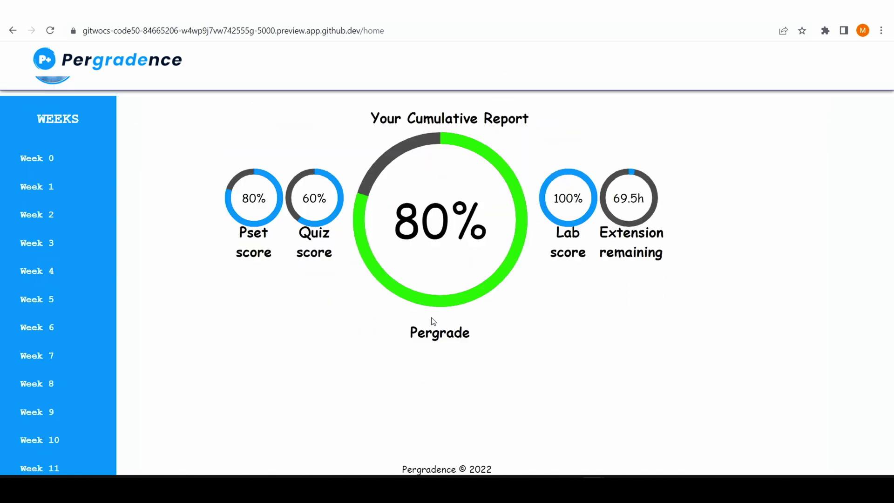